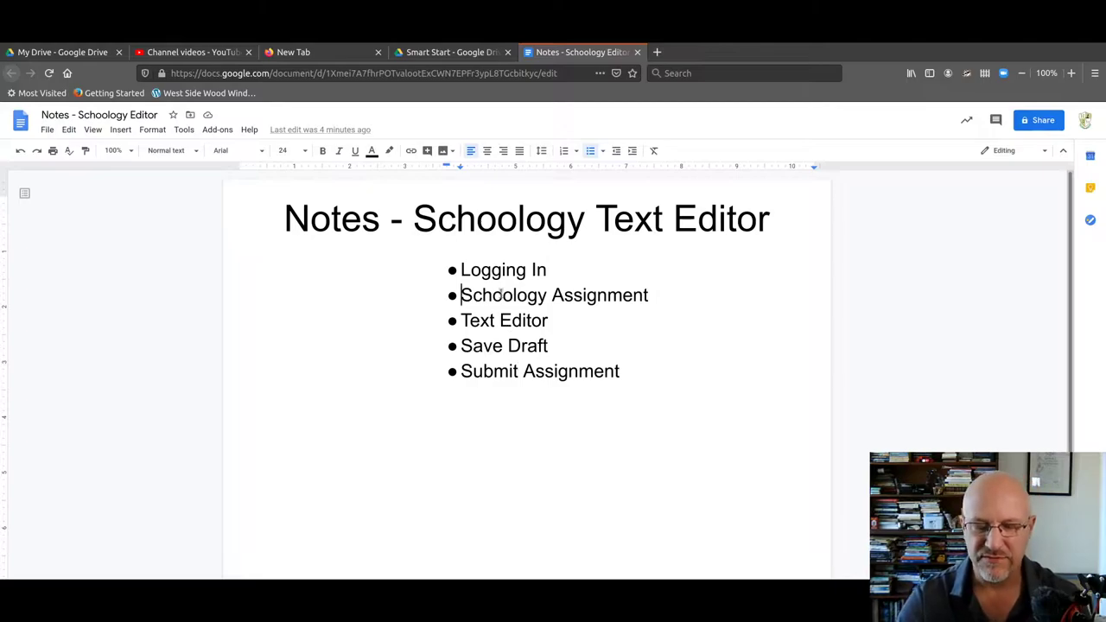
left_click(325, 59)
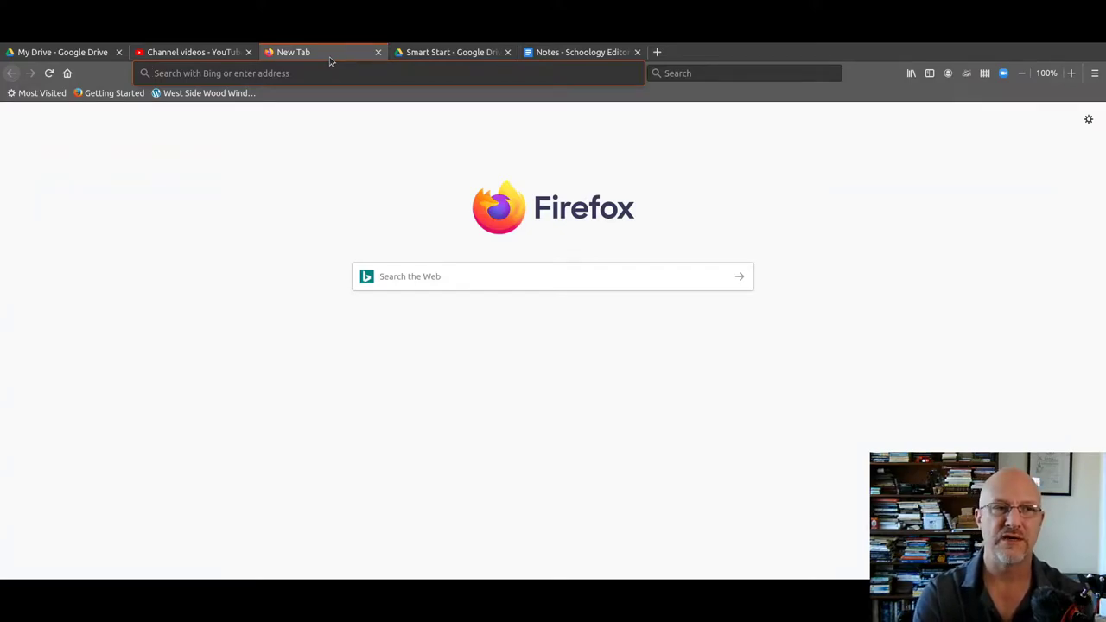
type("https:/")
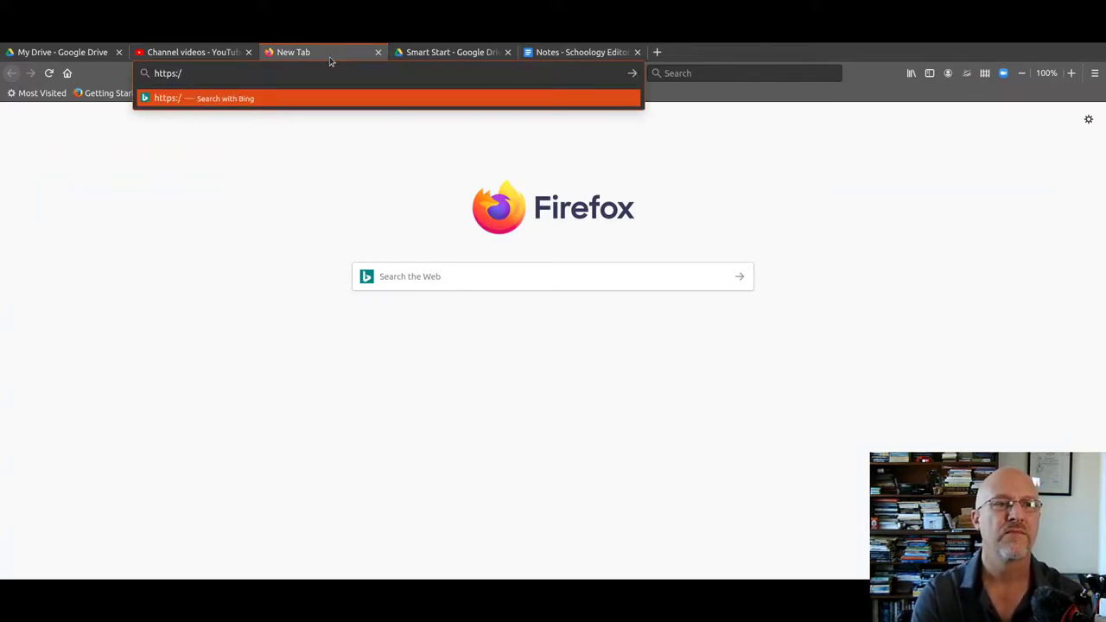
type("/lms.laus.dnet")
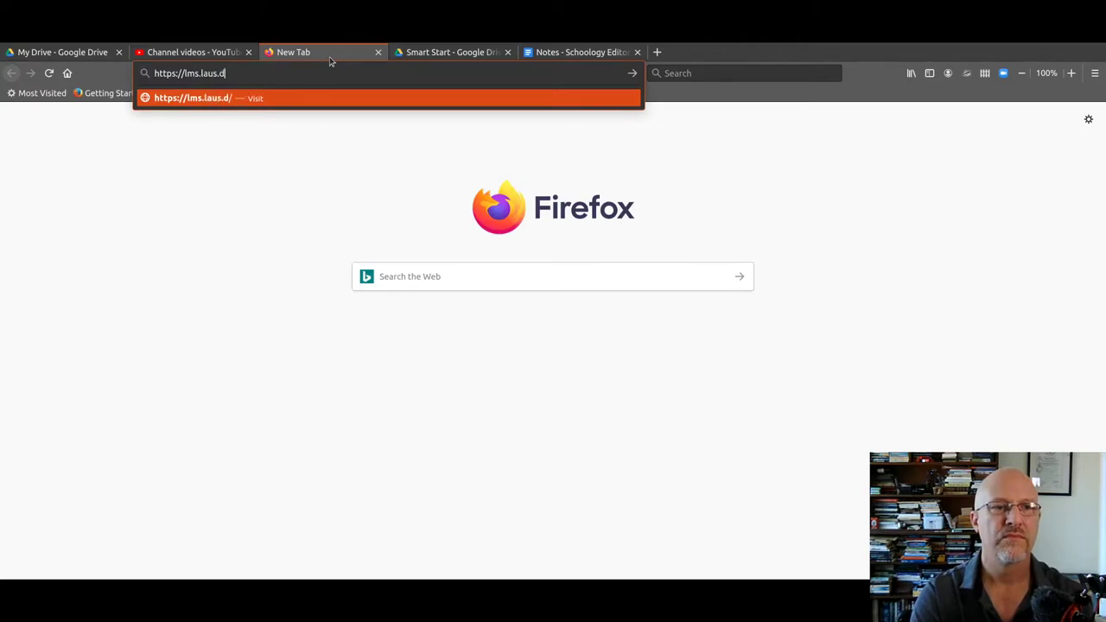
key("BackSpace")
key("BackSpace")
key("BackSpace")
key("BackSpace")
key("BackSpace")
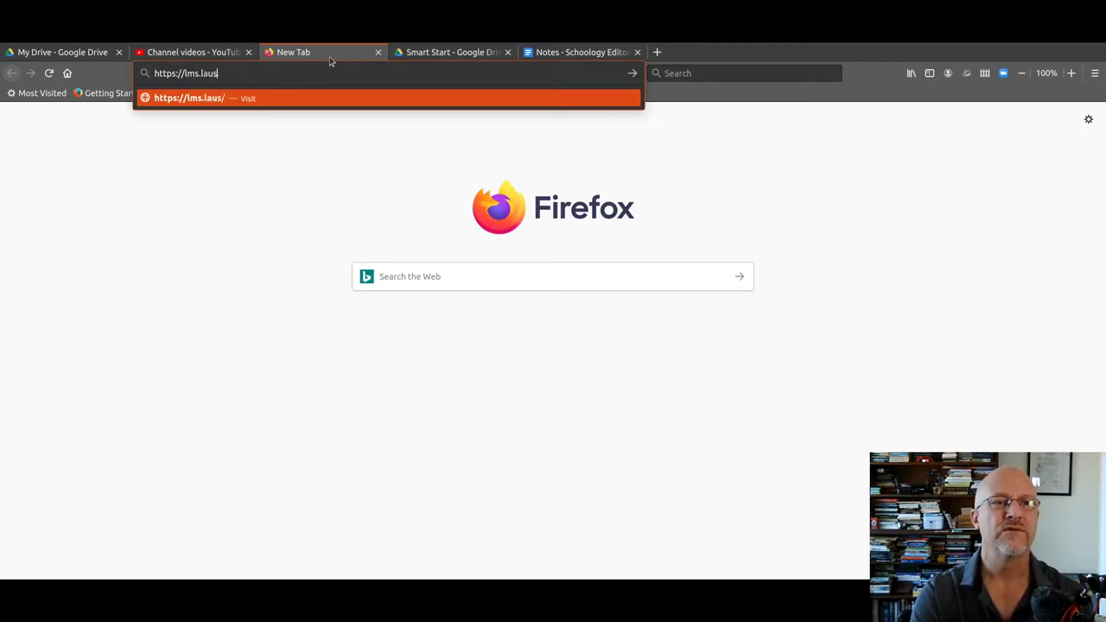
type("d.net")
key("Return")
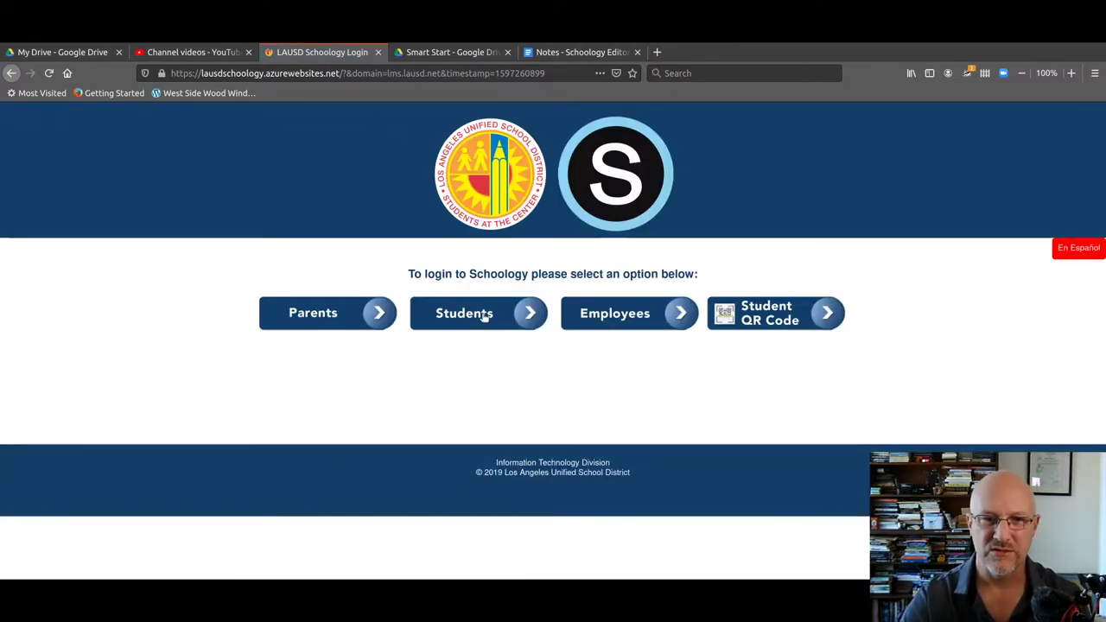
Log in to Schoology as an employee with the remembered account and enter the account password
left_click(595, 318)
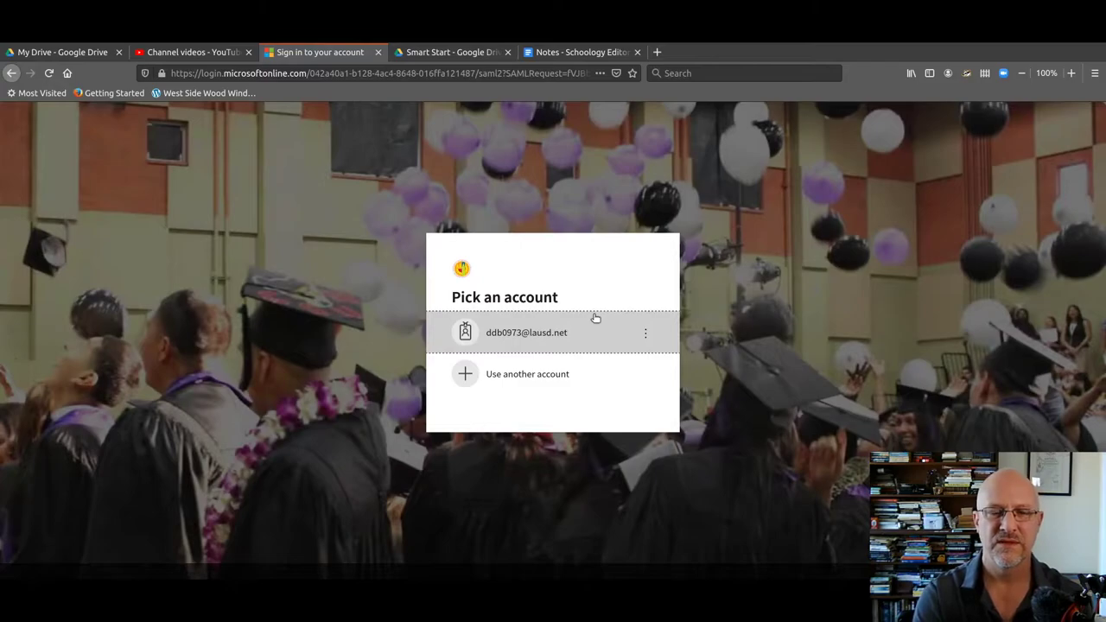
left_click(595, 318)
type("••••")
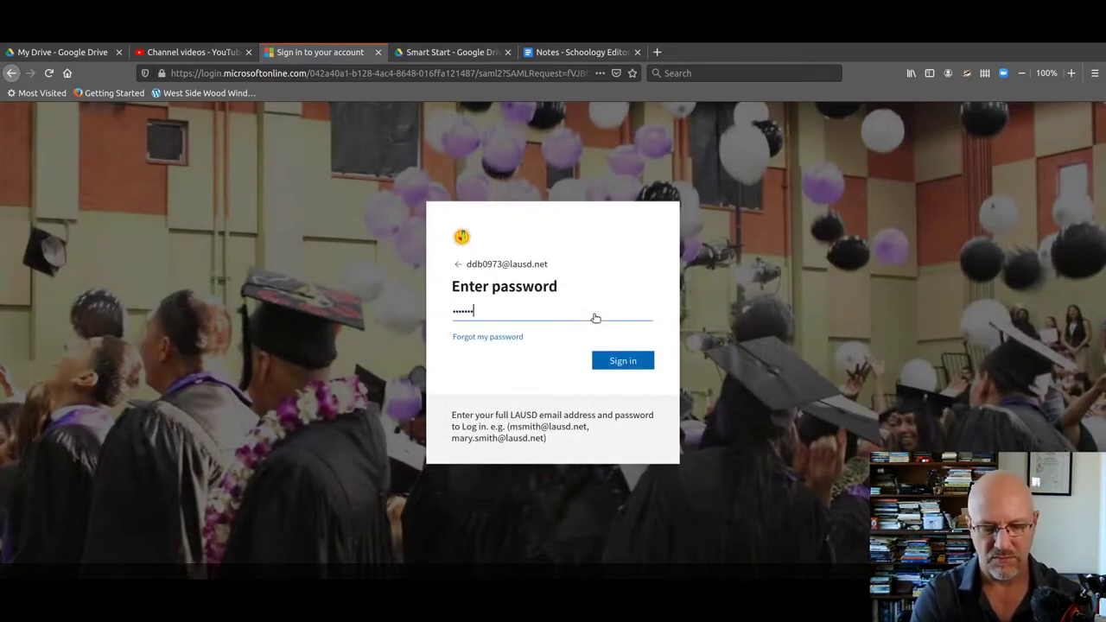
key("Return")
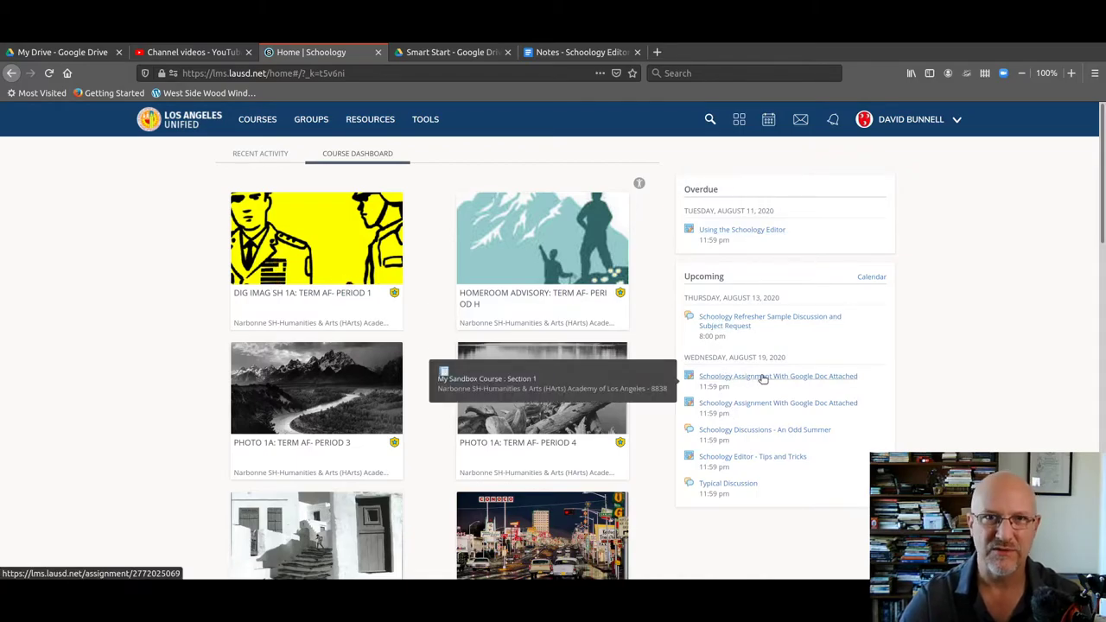
Open the "Using the Schoology Editor" assignment in the Very Important Topic folder of My Sandbox Course: Section 1
scroll(424, 424, "down", 9)
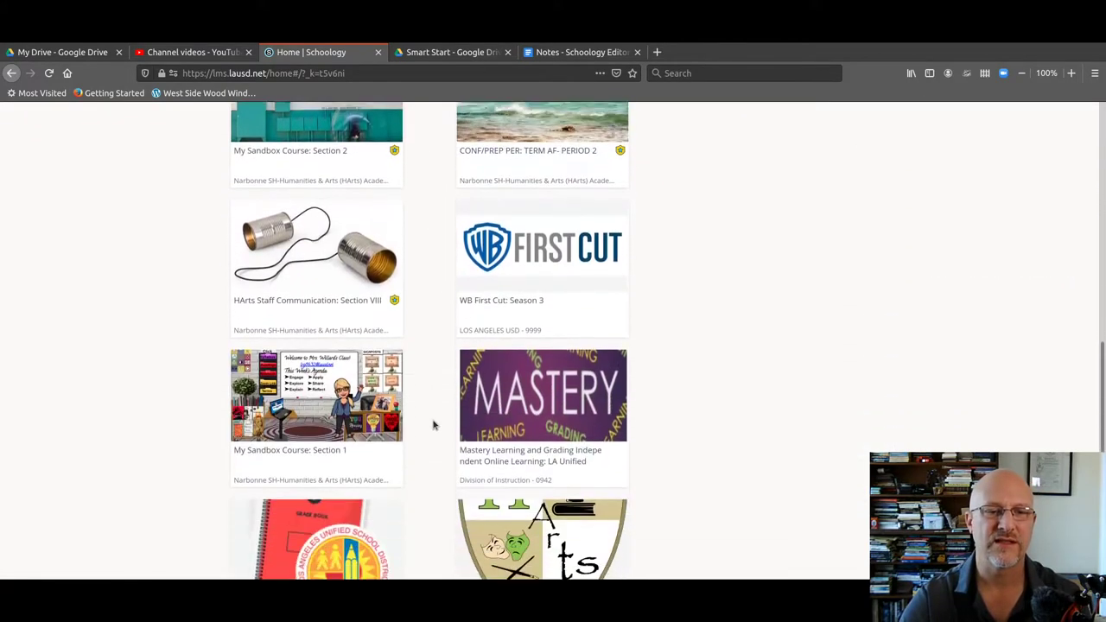
left_click(311, 337)
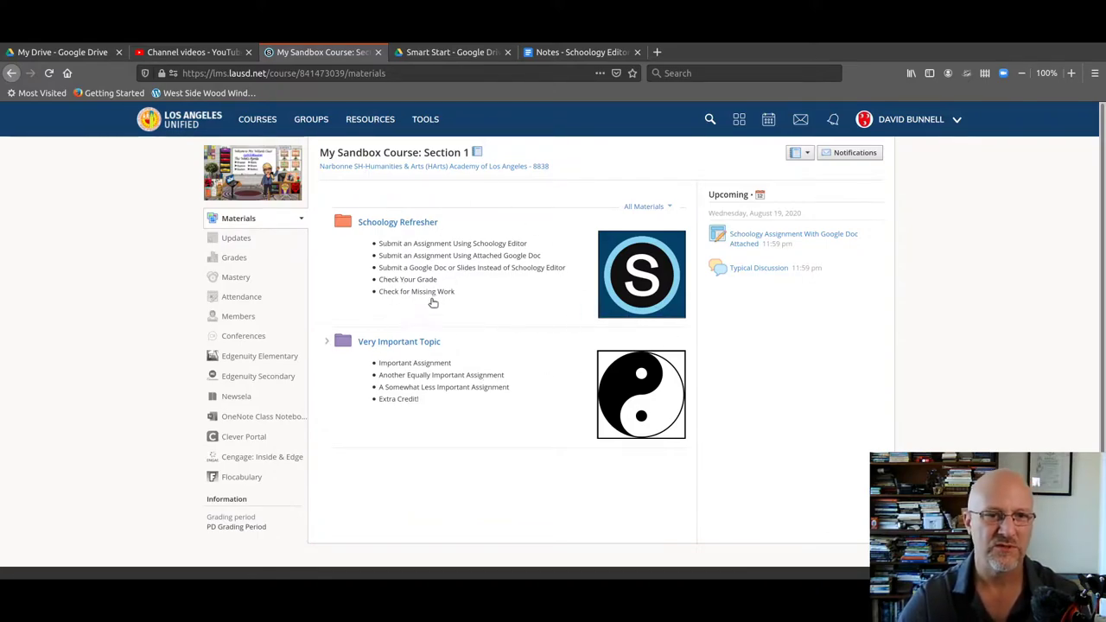
left_click(398, 344)
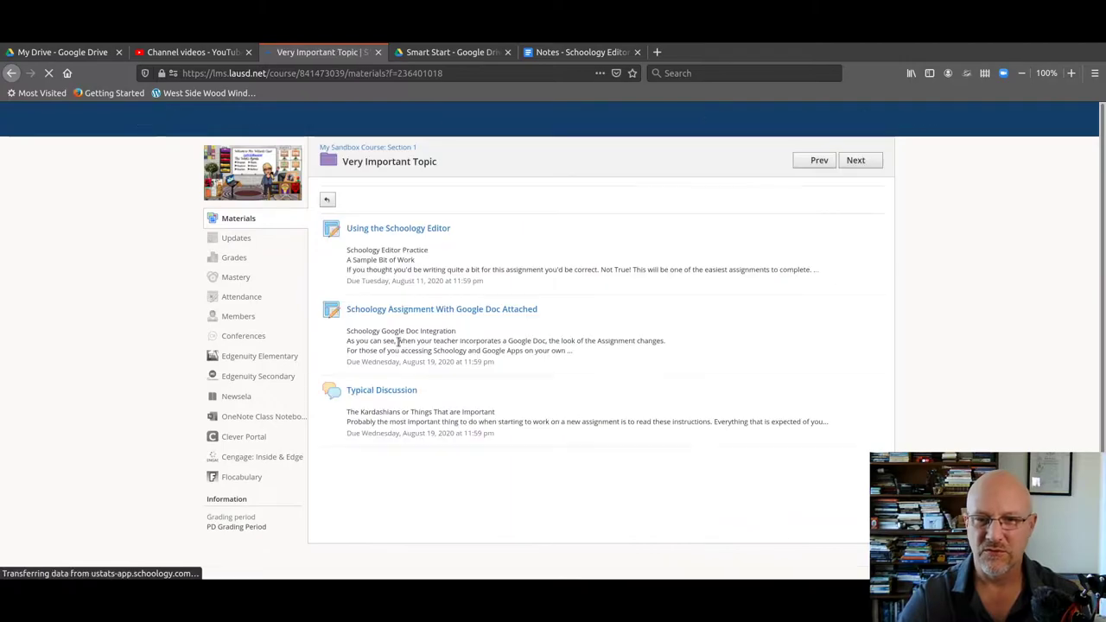
left_click(407, 230)
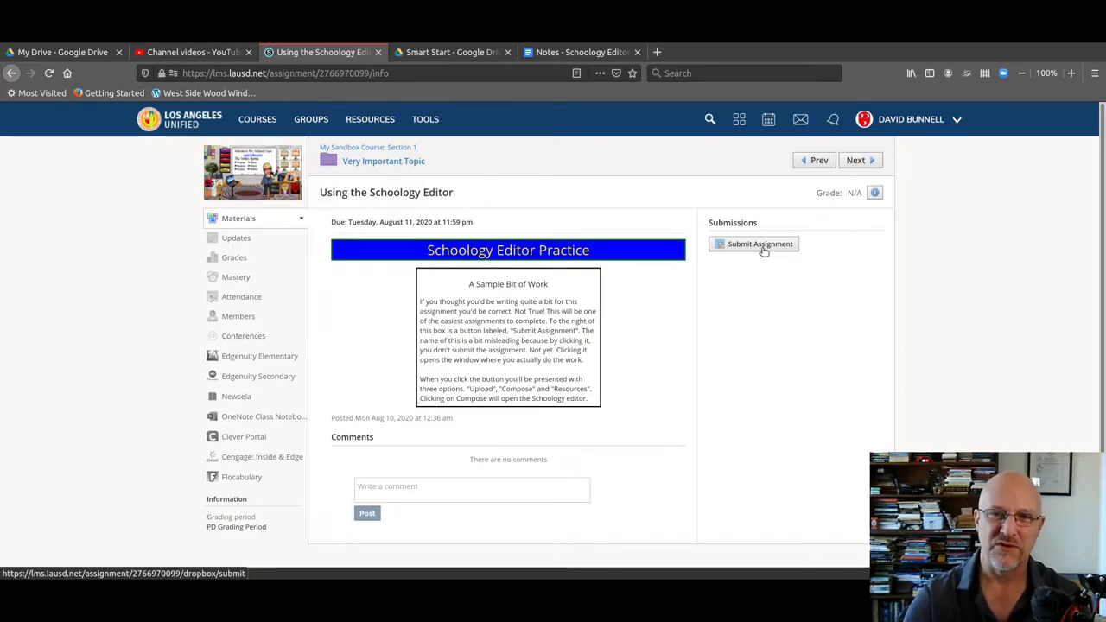
Start a submission for the assignment and look through the Create and Resources options, including the resource apps
left_click(760, 245)
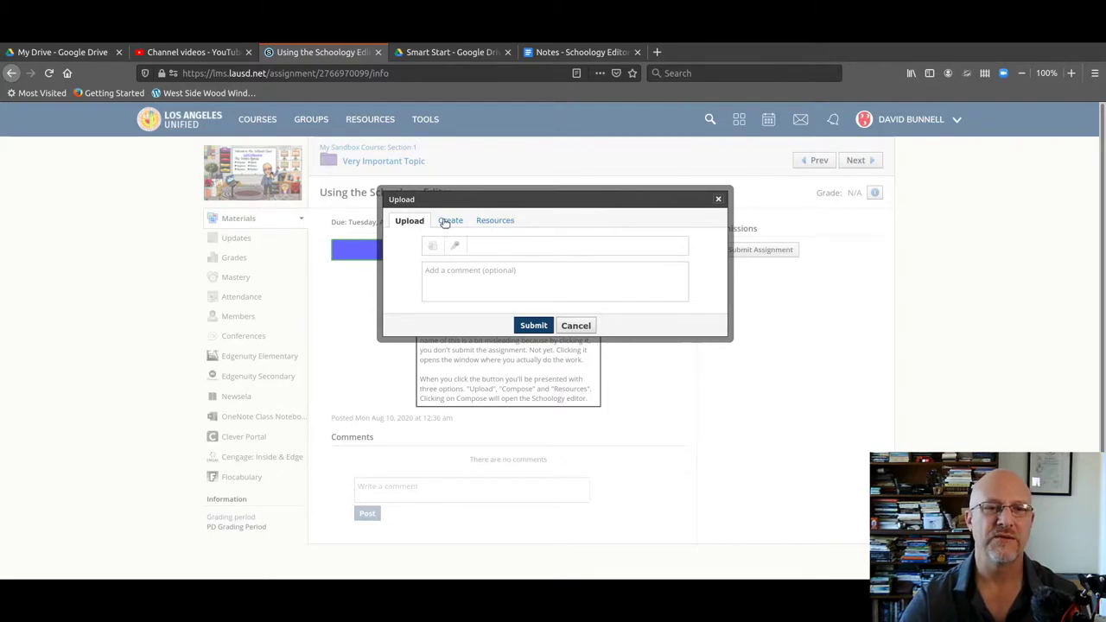
left_click(455, 223)
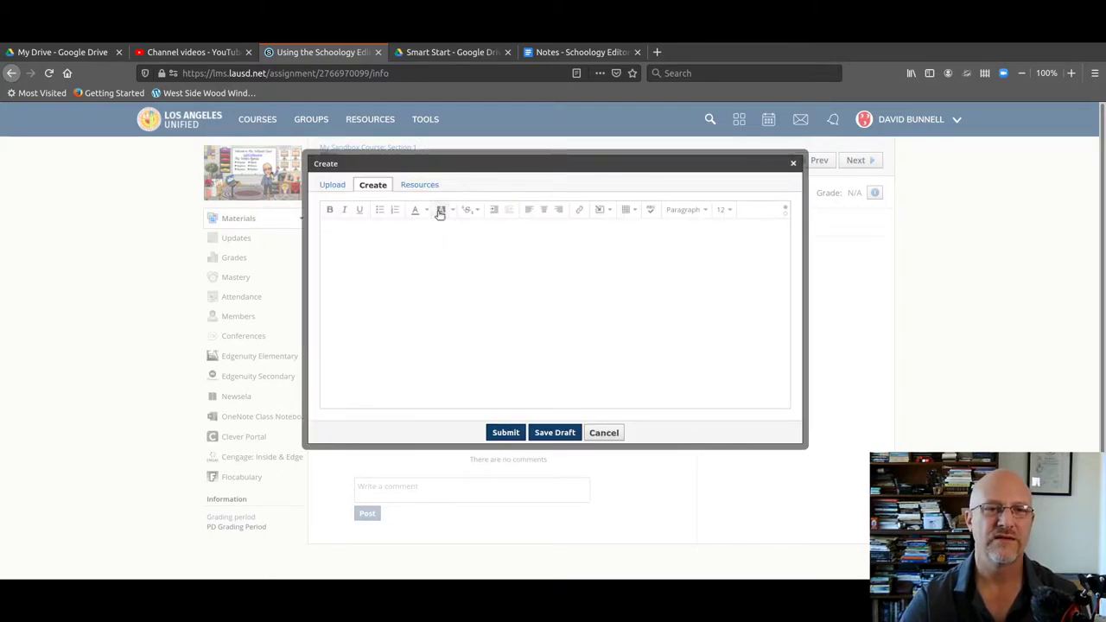
left_click(419, 185)
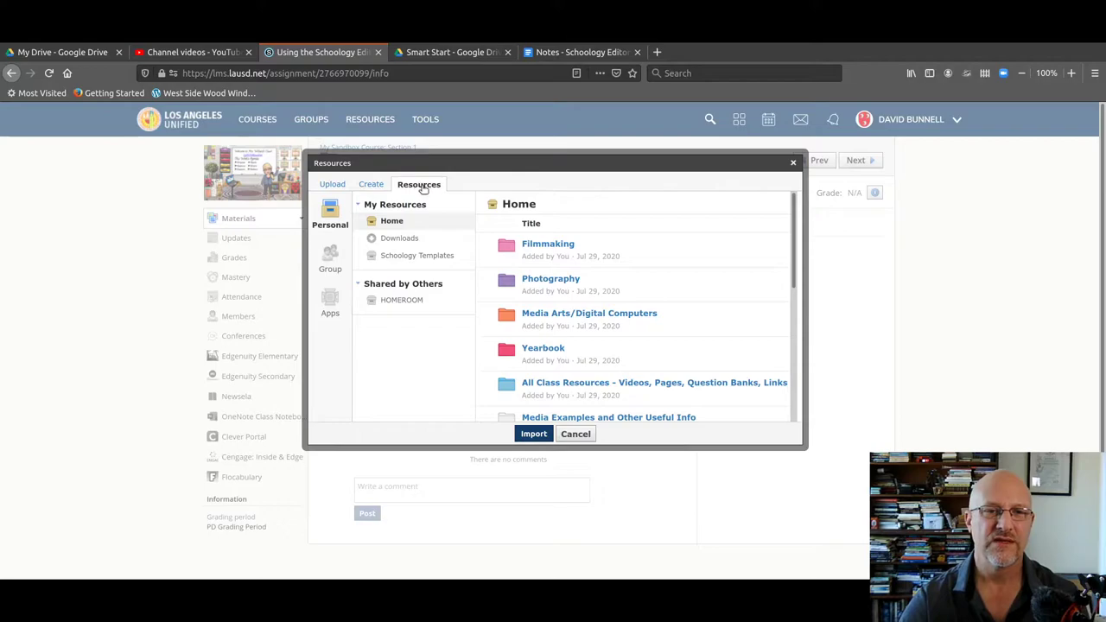
left_click(330, 300)
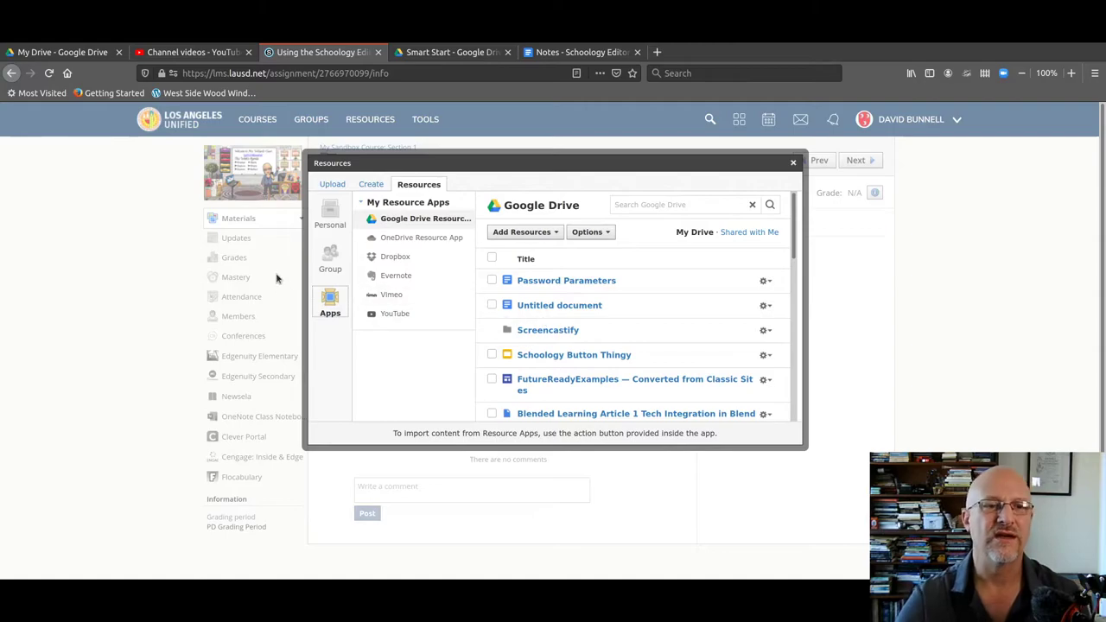
Create a text submission reading "Here's my super awesome answer to the question."
left_click(369, 185)
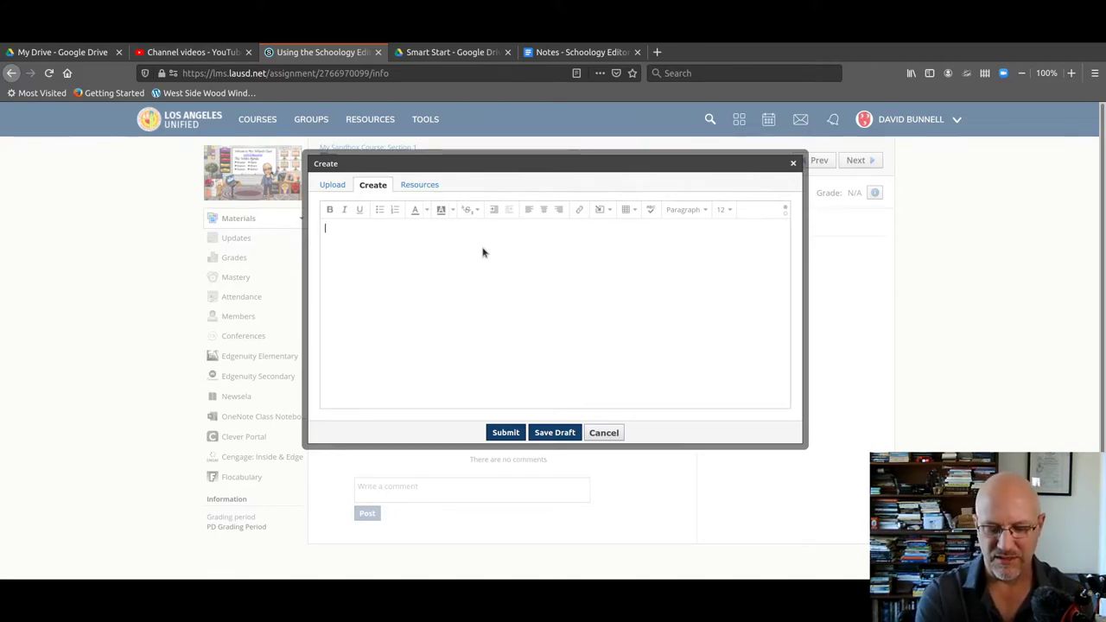
type("Here's my super")
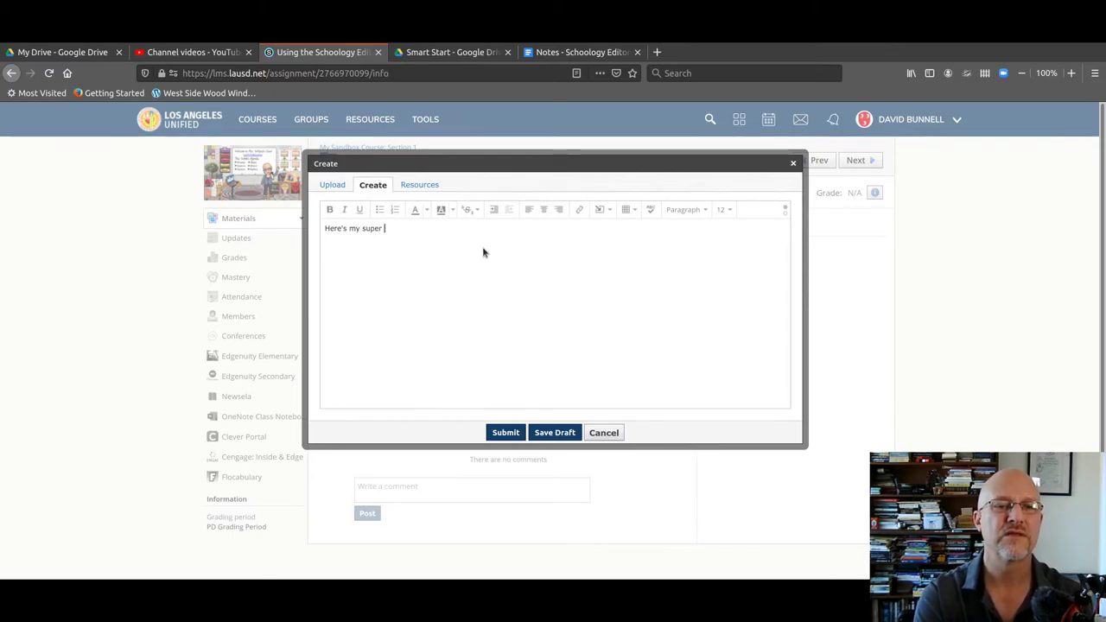
type(" awesome")
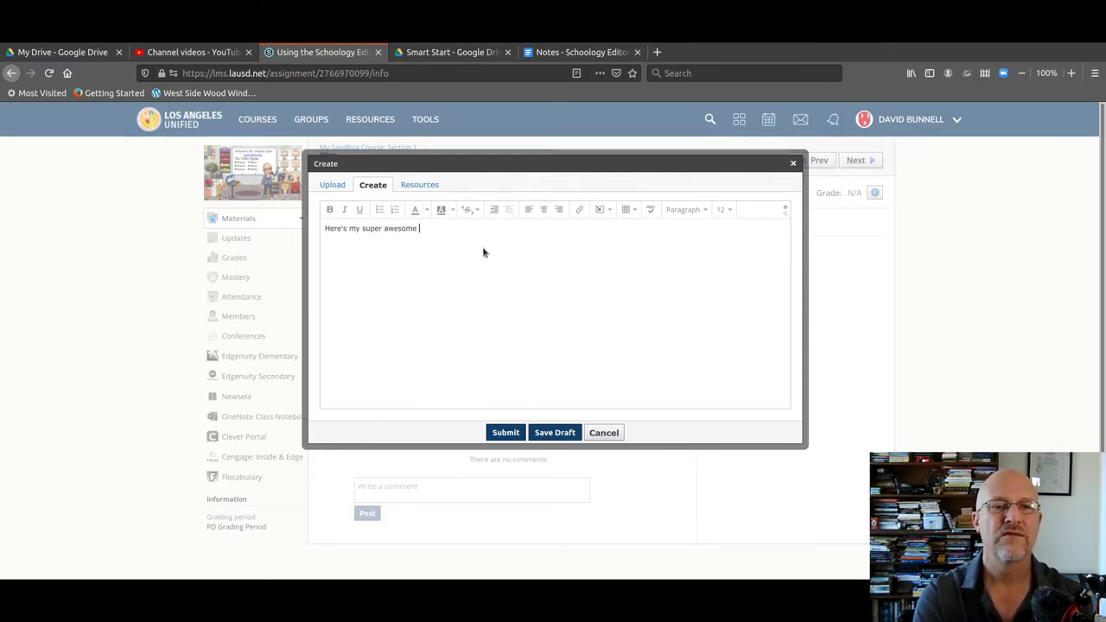
type(" answer to the")
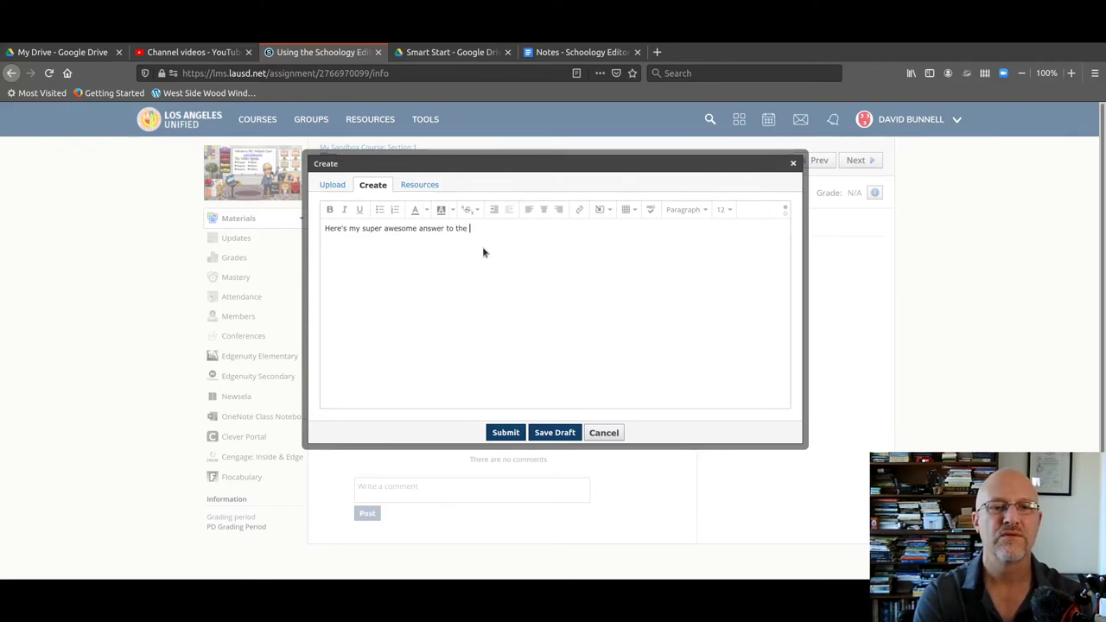
type(" ques")
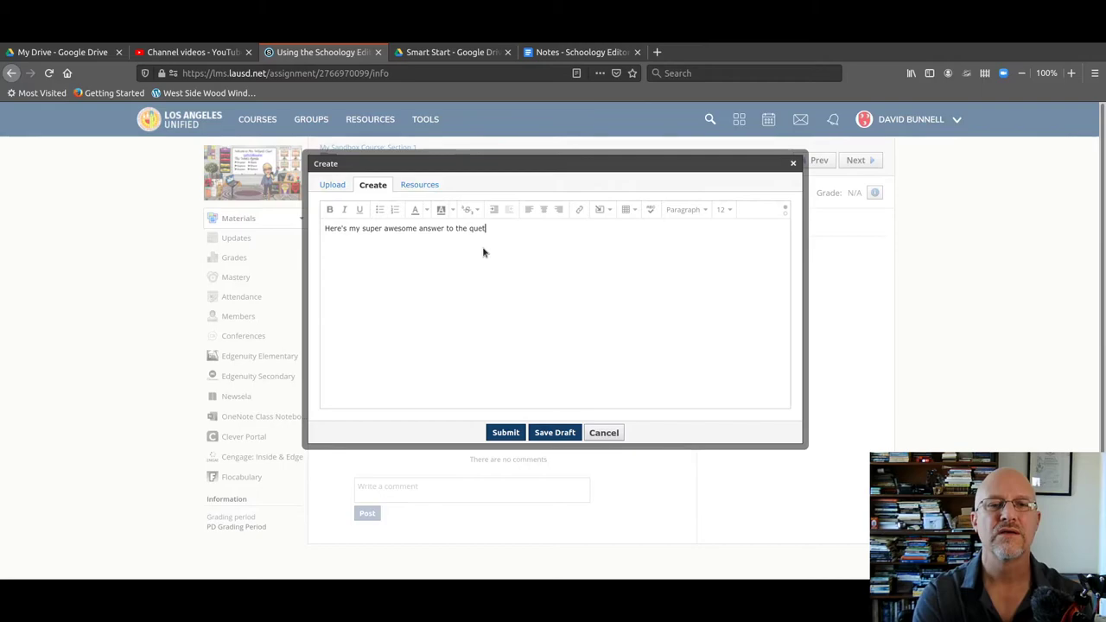
type("tino")
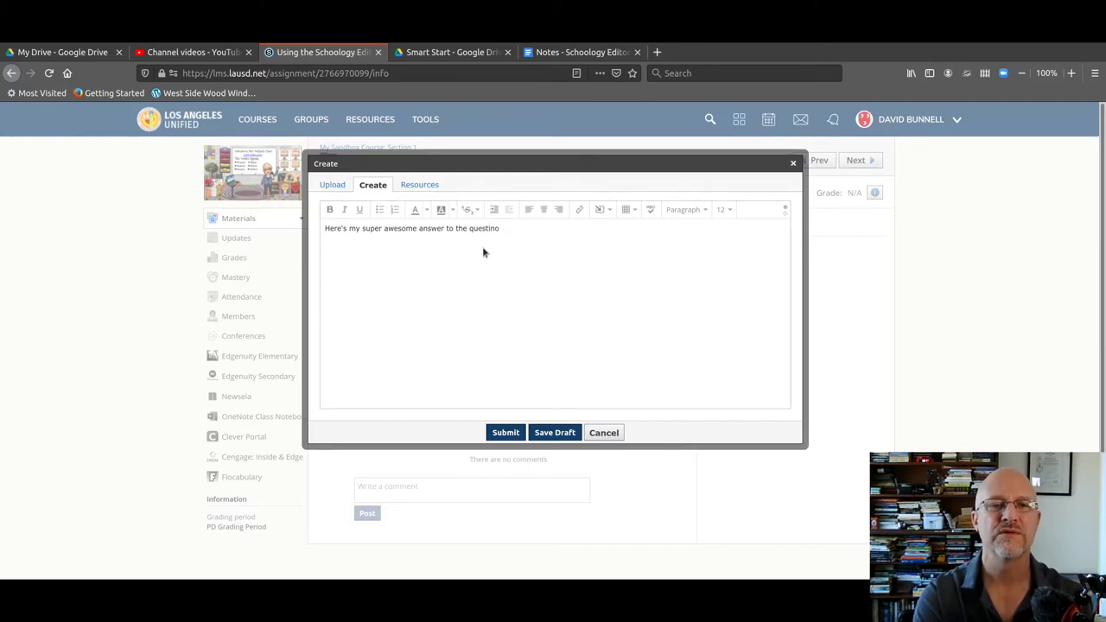
key("BackSpace")
key("BackSpace")
type("on.")
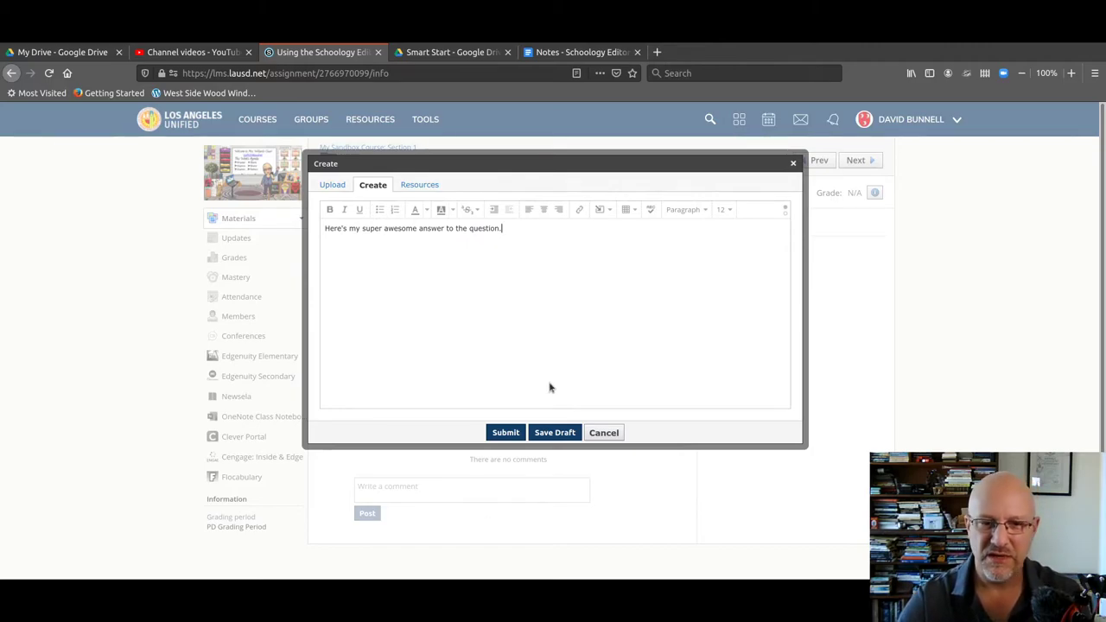
Save the written answer as a submission draft
left_click_drag(511, 228, 298, 230)
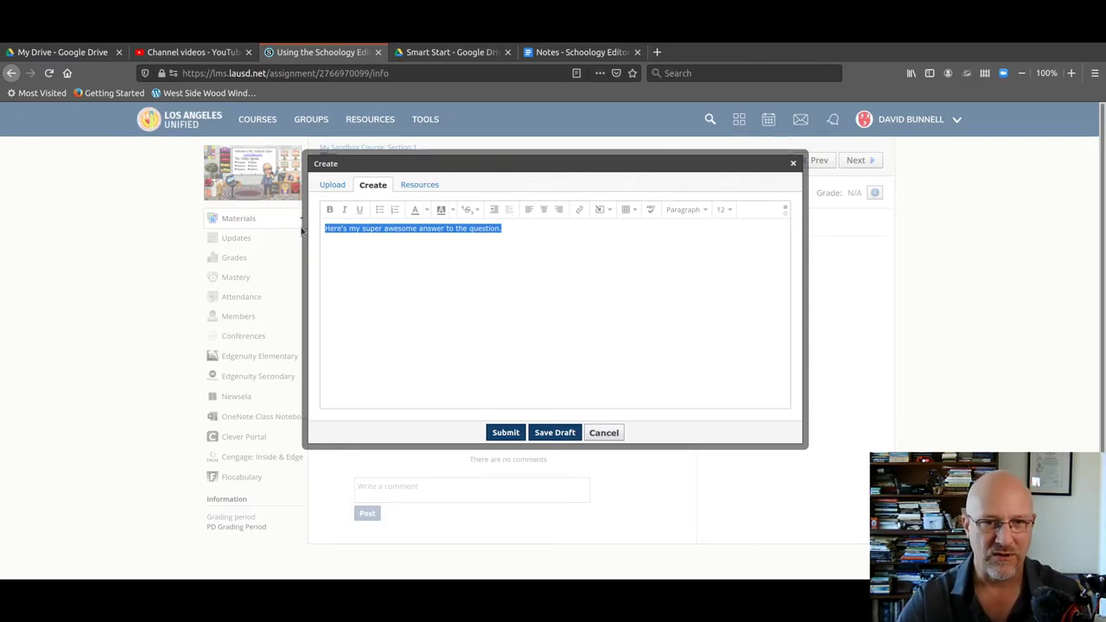
left_click(414, 302)
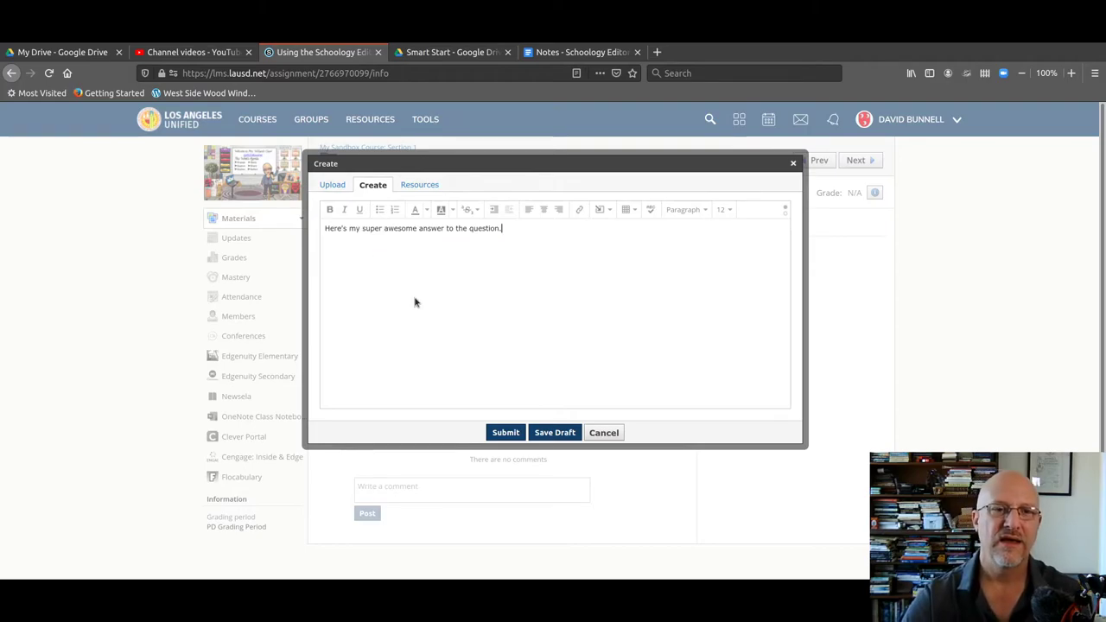
left_click(562, 434)
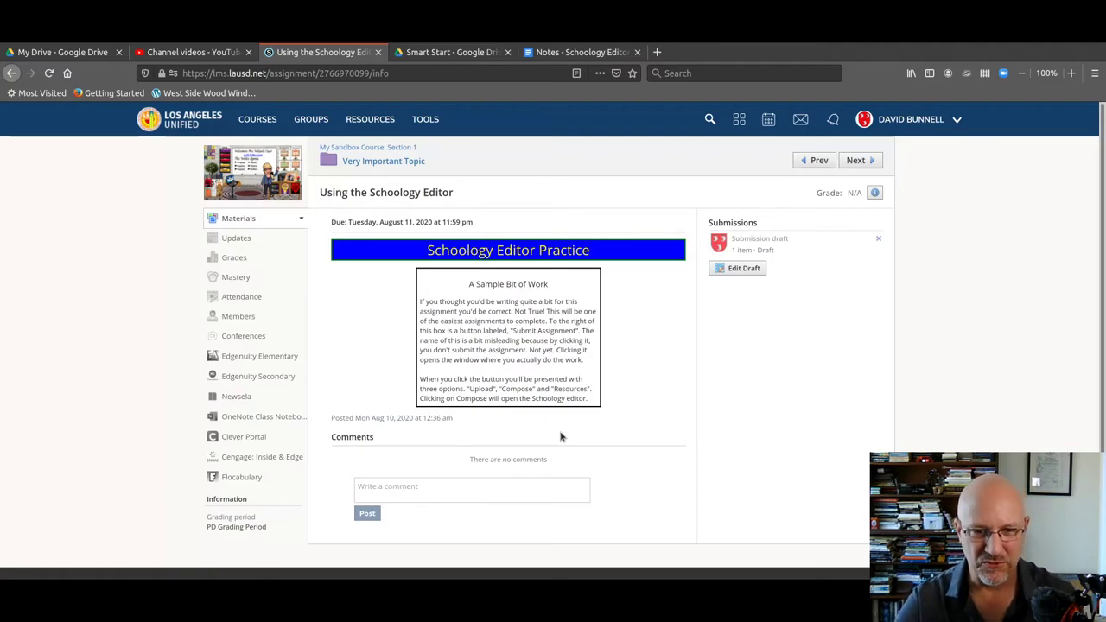
Reopen the draft to cut its entire text and paste it back, and submit the assignment
left_click(744, 270)
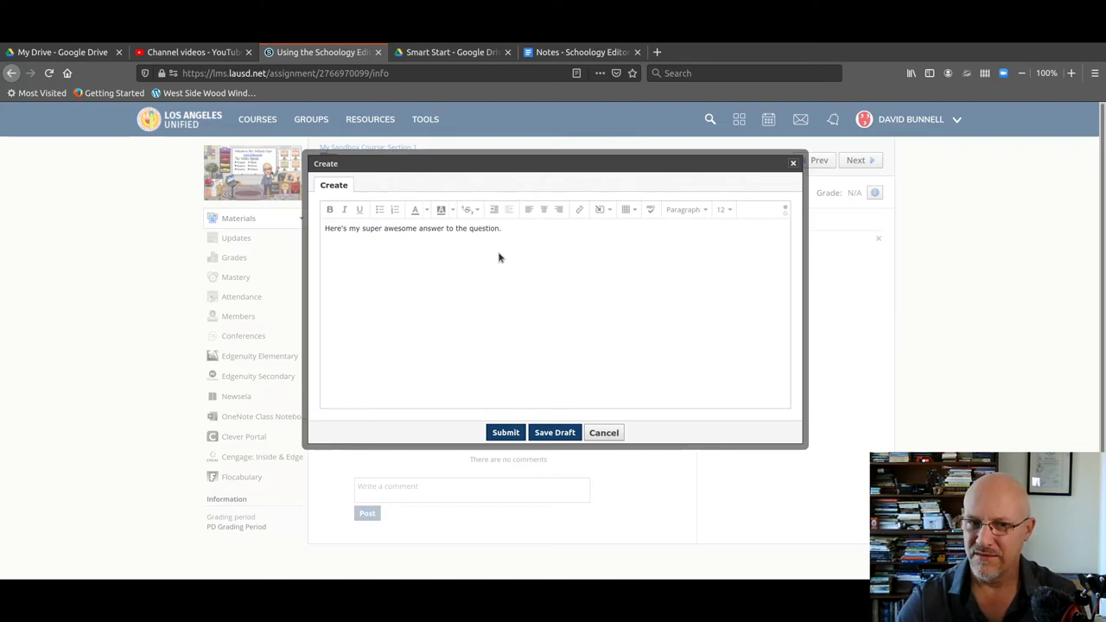
left_click(520, 237)
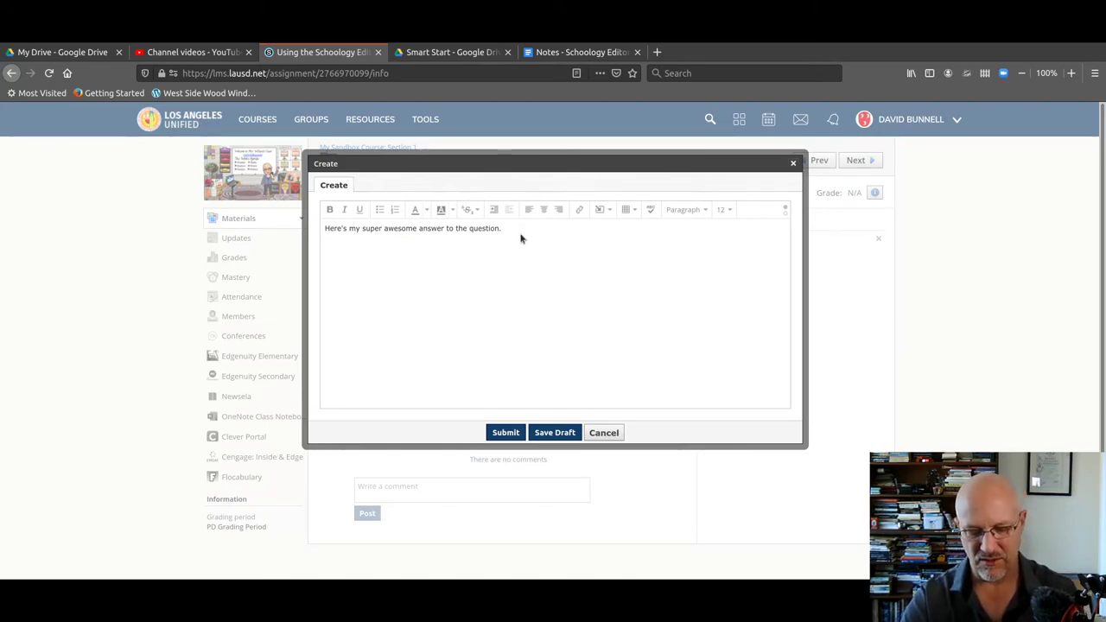
key("ctrl+a")
key("ctrl+x")
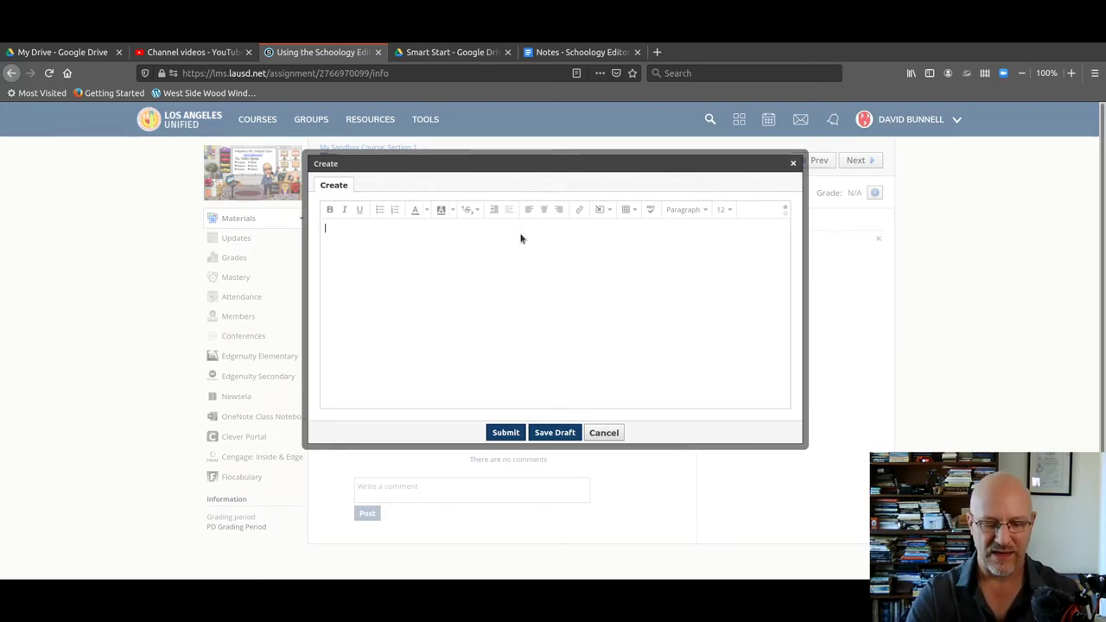
key("ctrl+v")
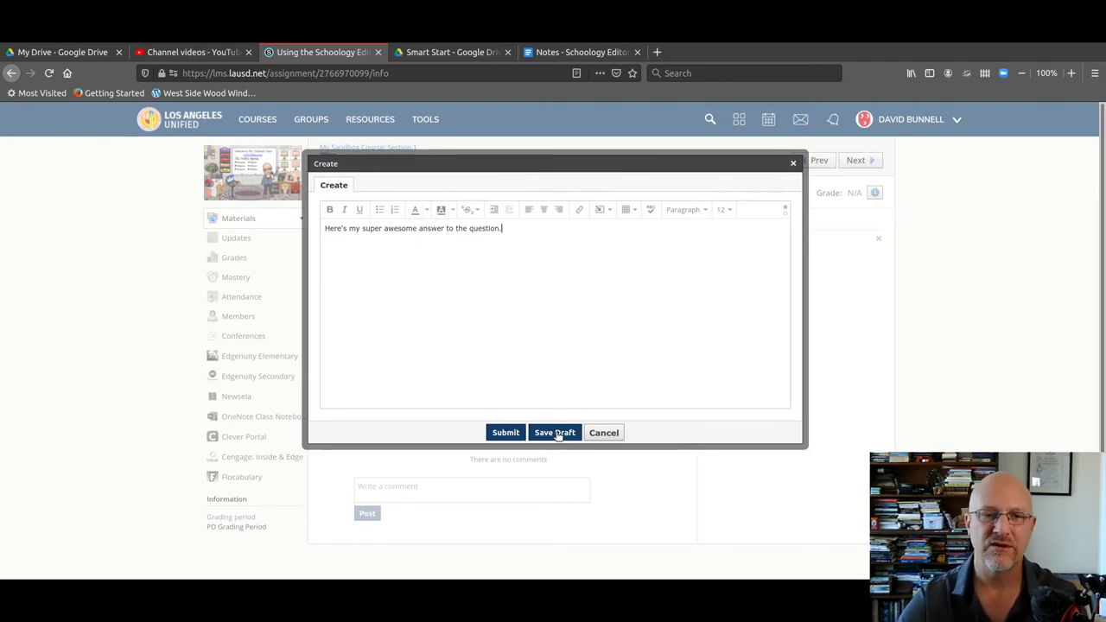
left_click(505, 432)
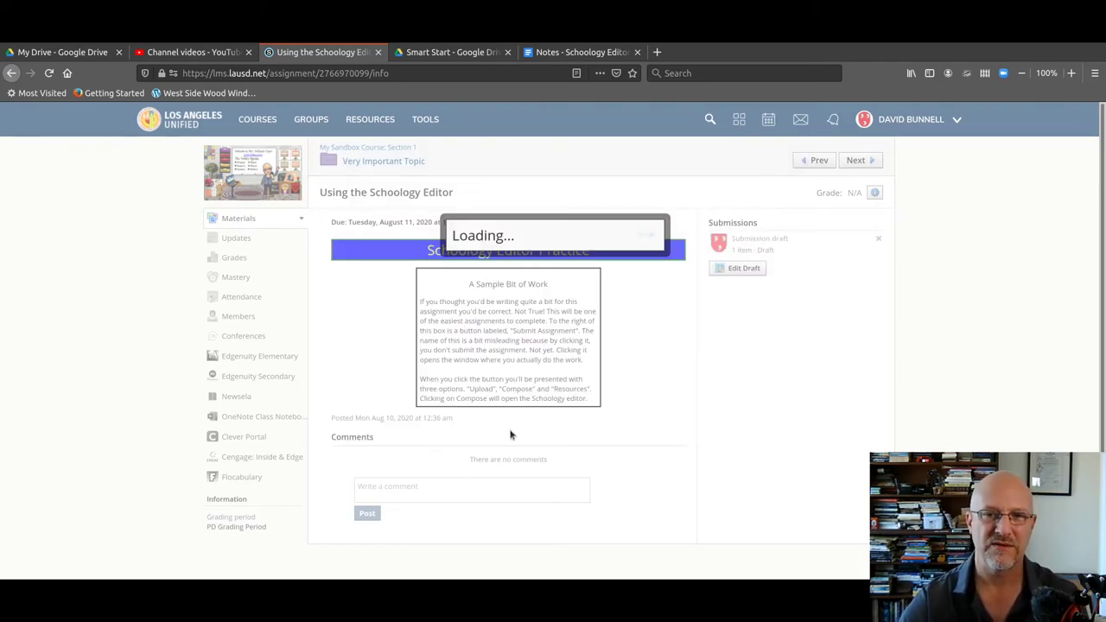